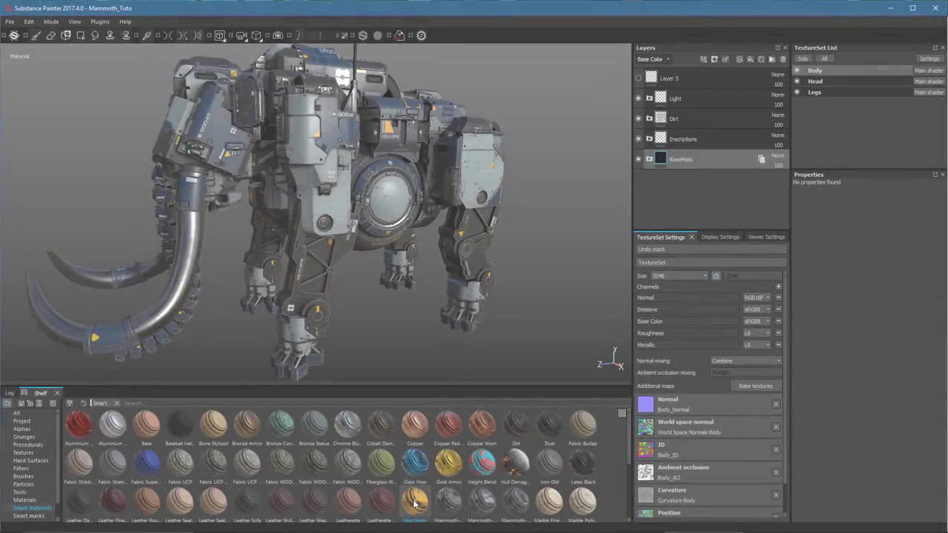
- Apply the Machinery smart material and instance it across the texture sets
mouse_move(414, 499)
mouse_down()
mouse_move(638, 204)
mouse_move(721, 150)
mouse_up()
right_click(715, 156)
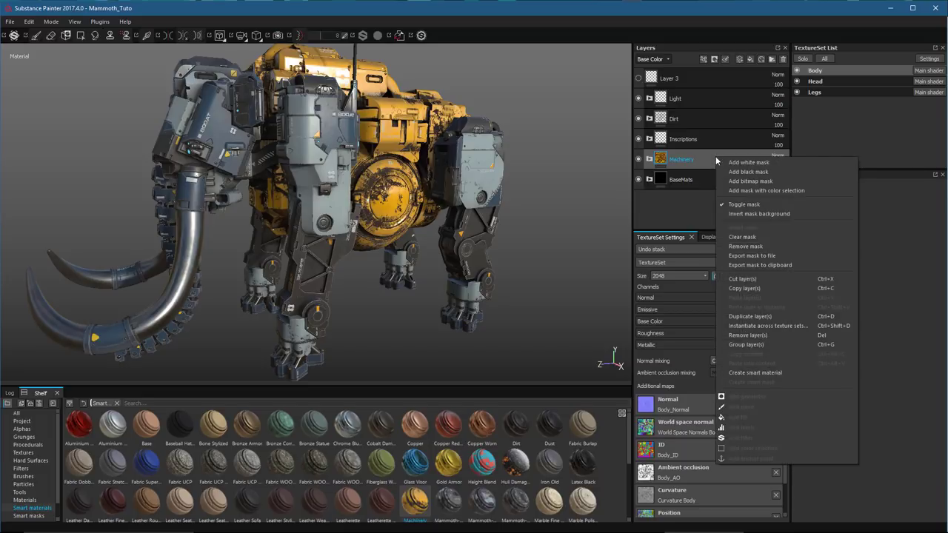
click(771, 327)
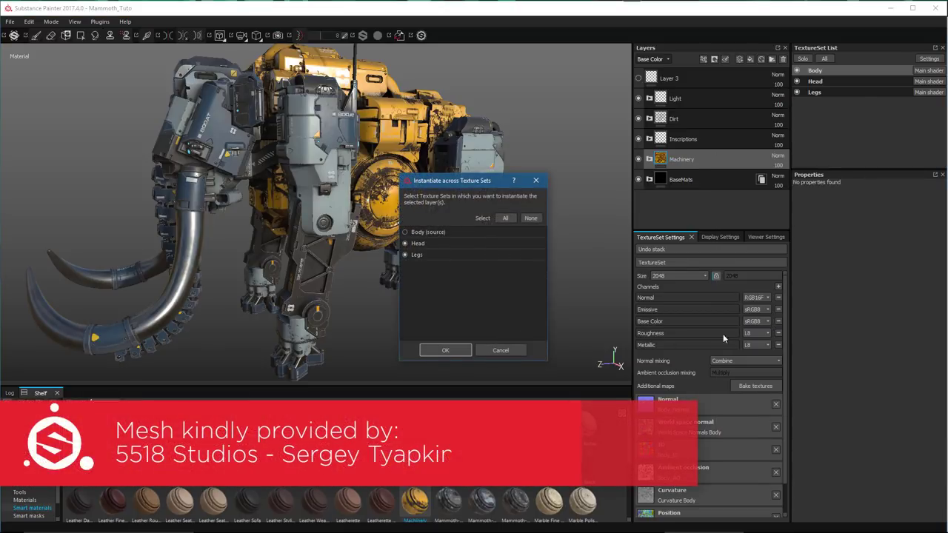
click(445, 350)
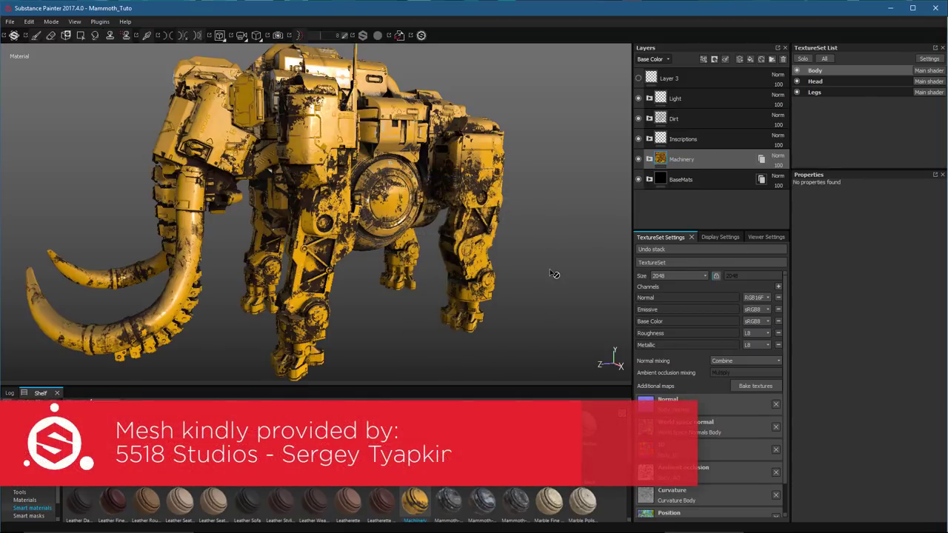
- Mask Machinery by colour selection to the red ID areas
right_click(729, 161)
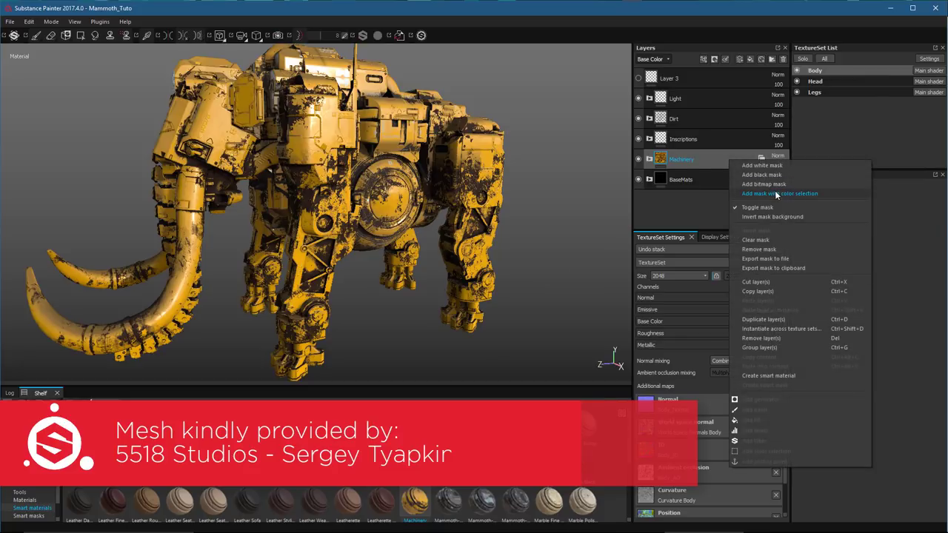
click(774, 190)
click(932, 264)
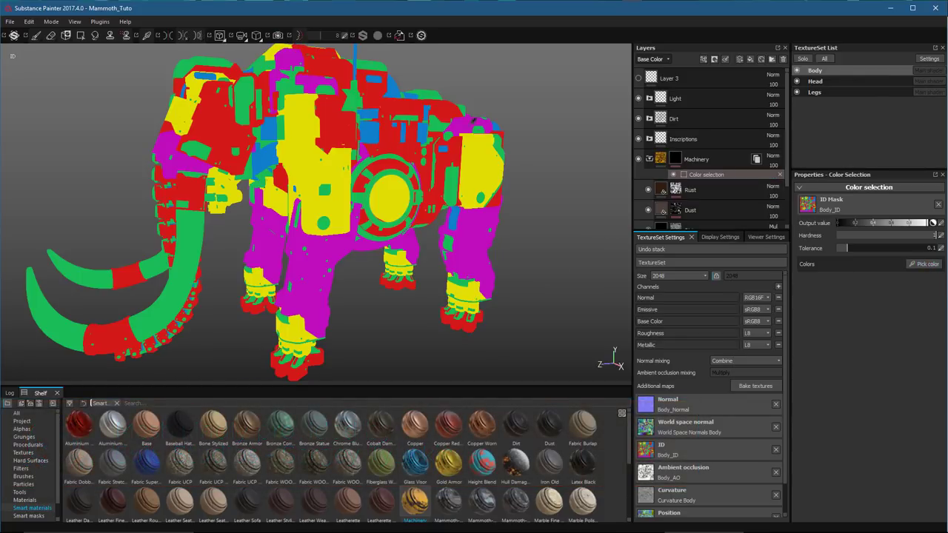
click(418, 98)
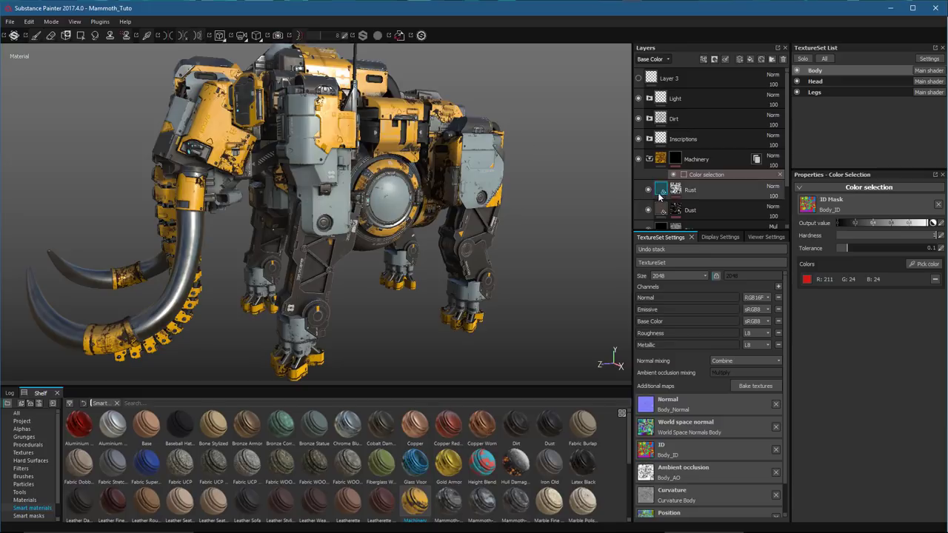
alt+drag(414, 211, 268, 210)
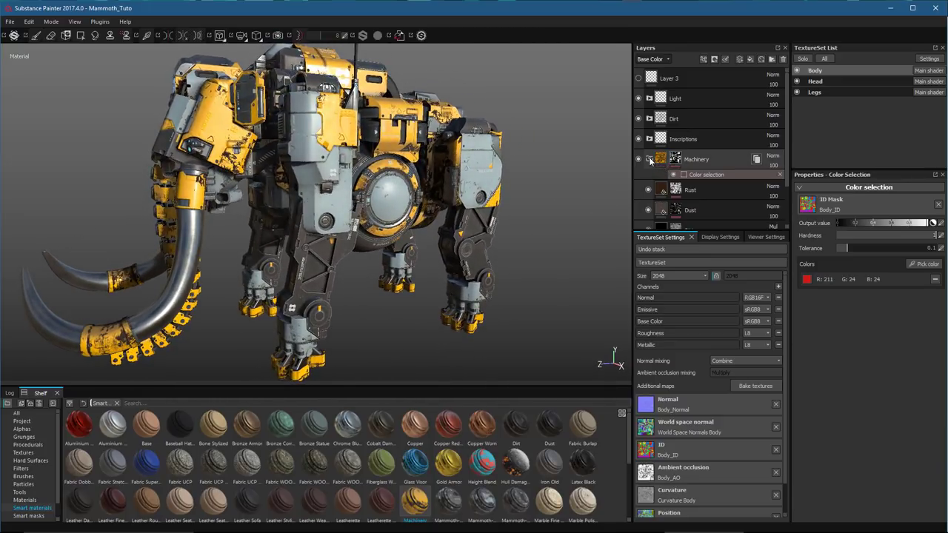
- Shift the Metal Base base colour from yellow to red-orange
click(649, 159)
click(649, 159)
scroll(659, 200, down, 2)
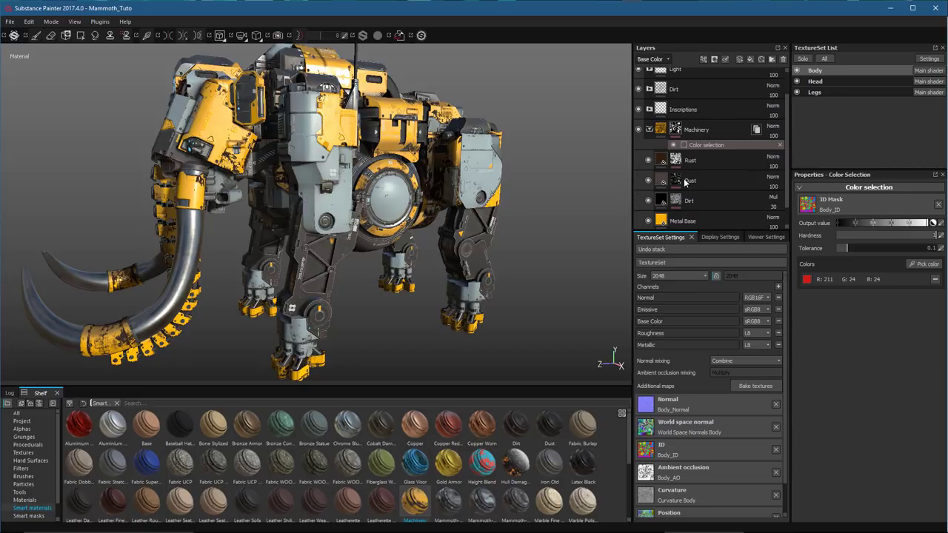
click(663, 201)
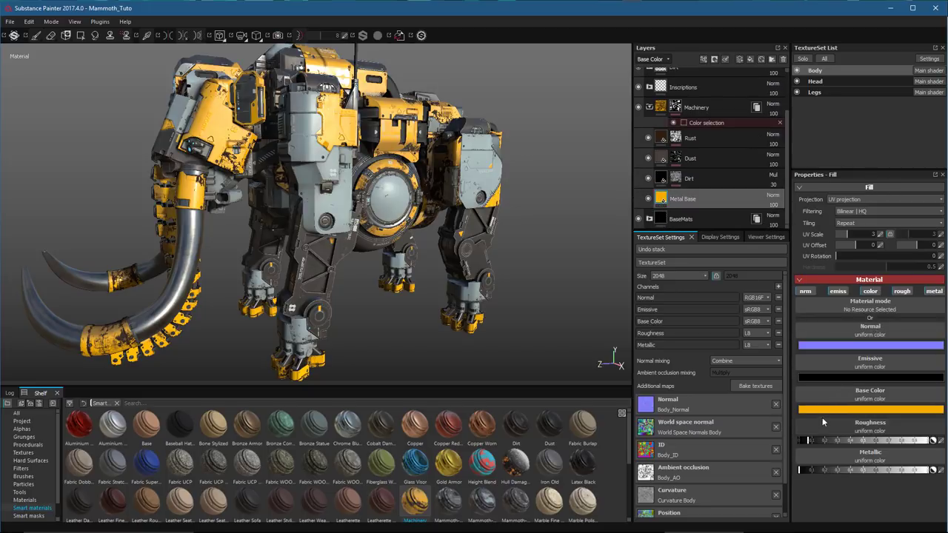
click(821, 410)
drag(837, 452, 837, 461)
alt+drag(401, 176, 533, 259)
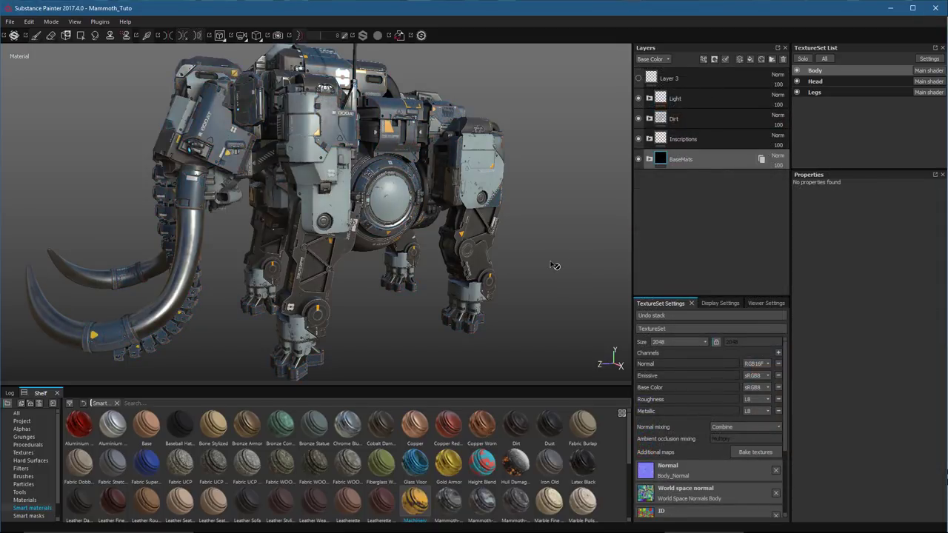
- Re-add Machinery to the Body stack and select its Metal Base sublayer
mouse_move(414, 494)
mouse_down()
mouse_move(409, 504)
mouse_move(712, 158)
mouse_up()
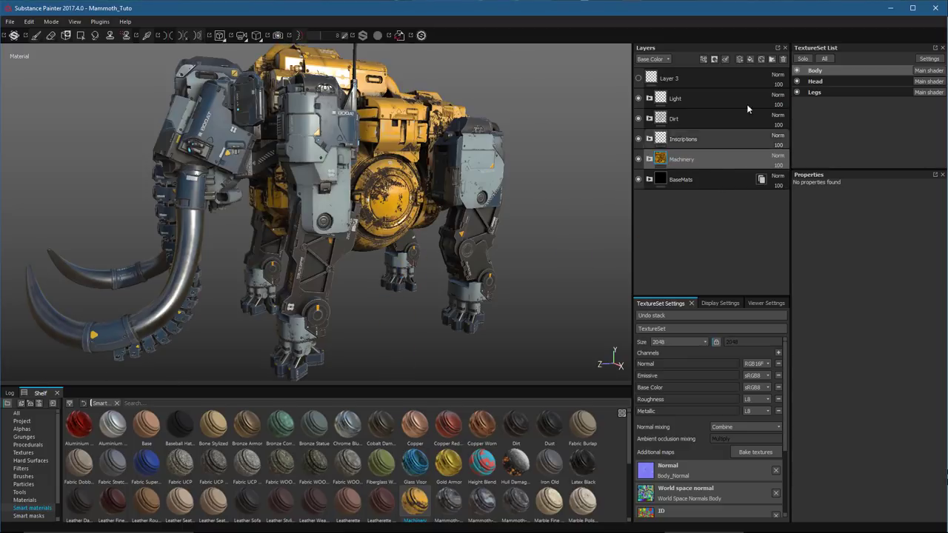
click(703, 160)
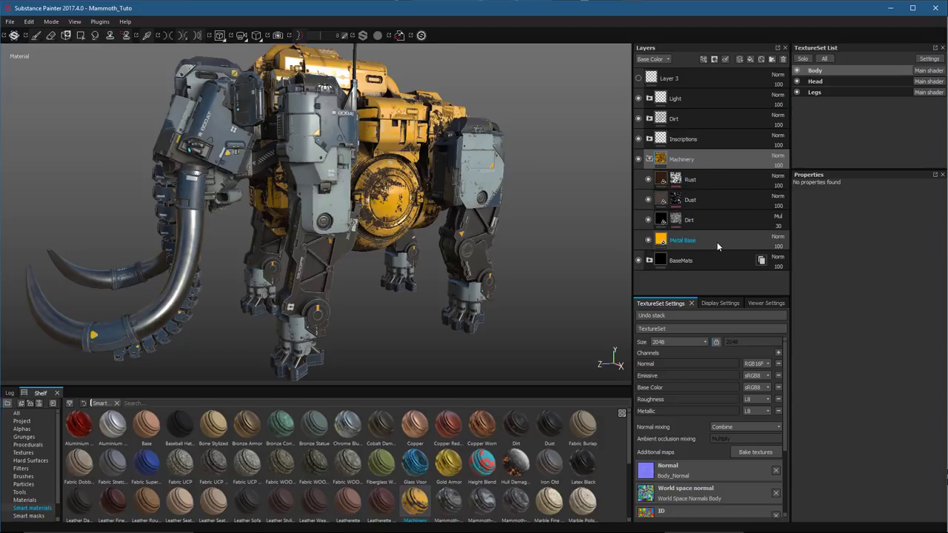
click(717, 242)
- Instantiate the Machinery folder onto the Head and Legs texture sets, keeping both checked
click(716, 158)
right_click(715, 157)
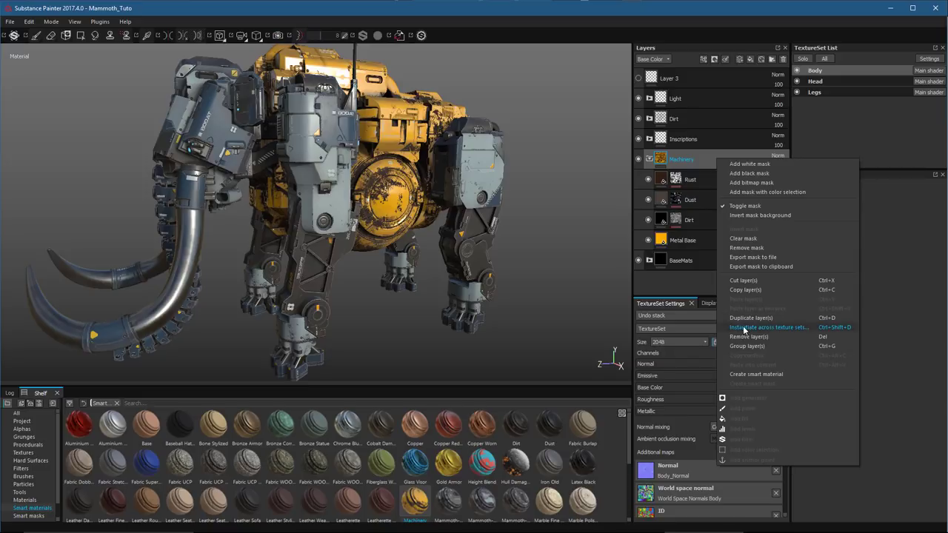
click(780, 327)
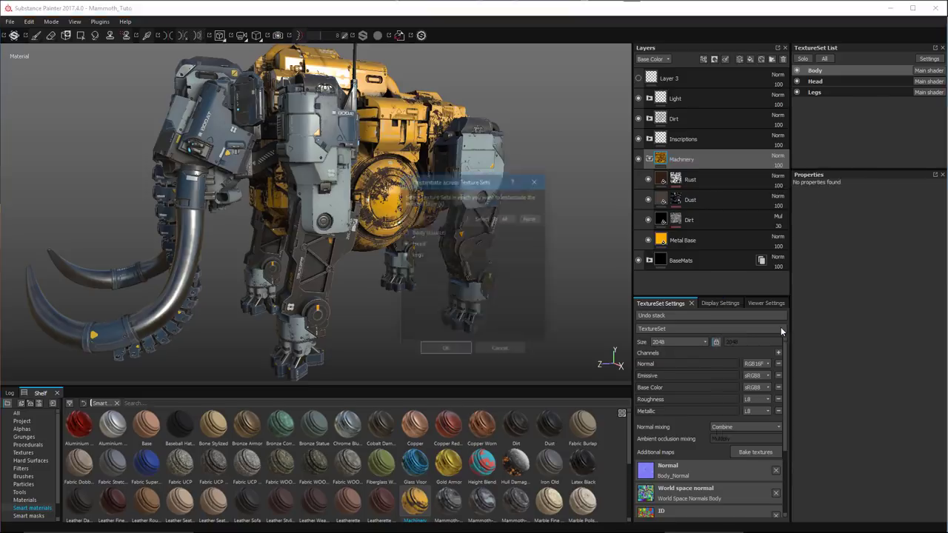
drag(461, 181, 532, 152)
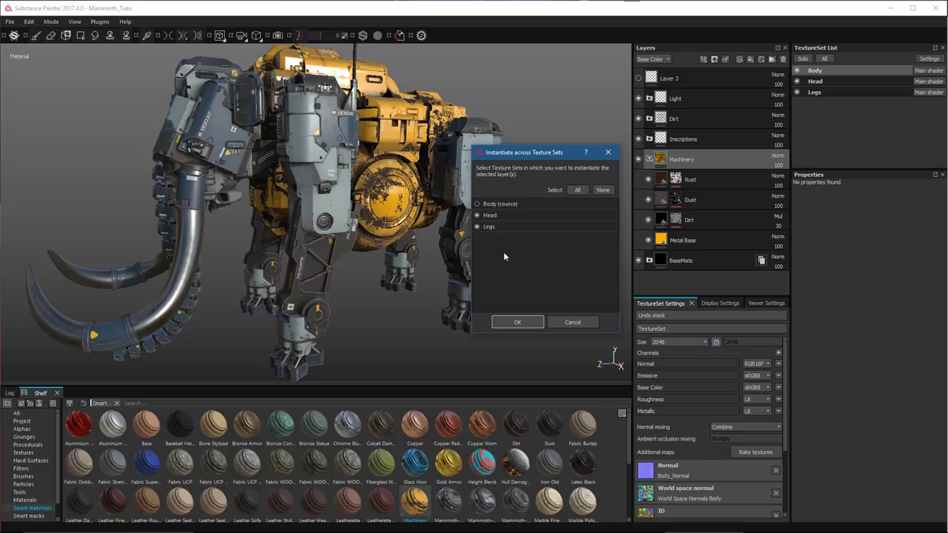
click(477, 227)
click(479, 226)
click(519, 322)
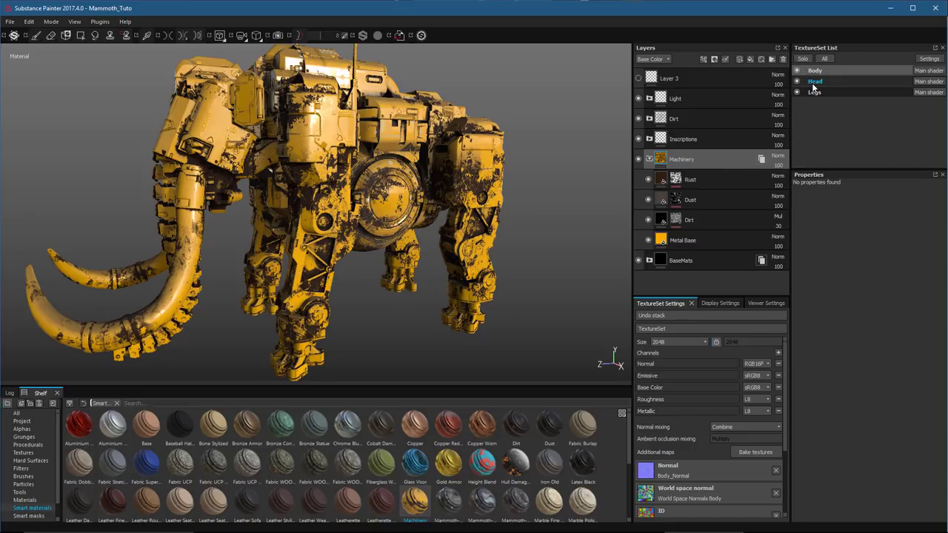
click(734, 159)
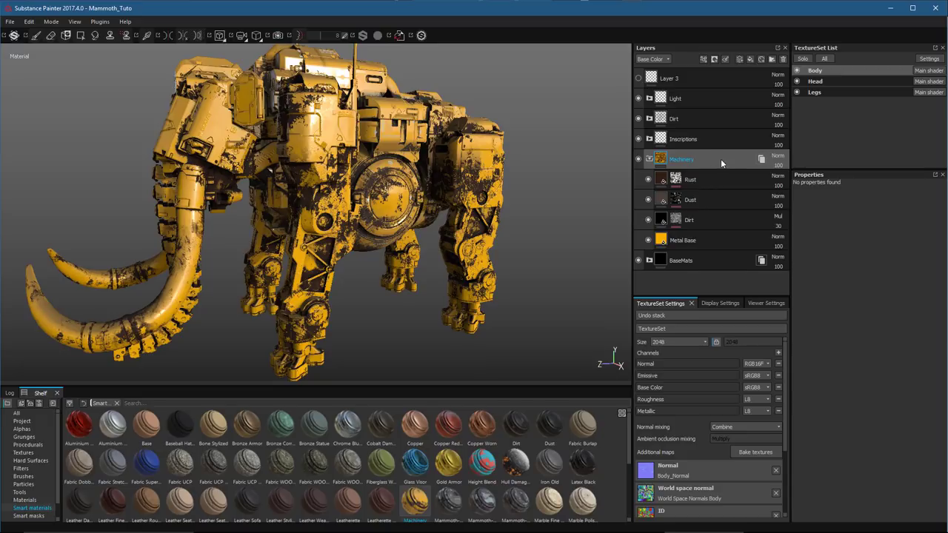
- Add a colour-selection mask to Machinery using the red Body_ID colour
right_click(718, 160)
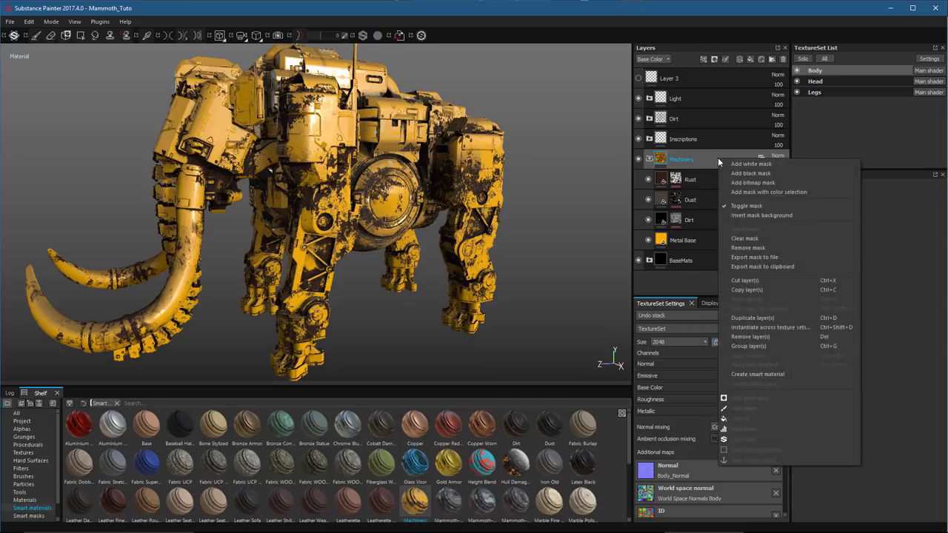
click(752, 192)
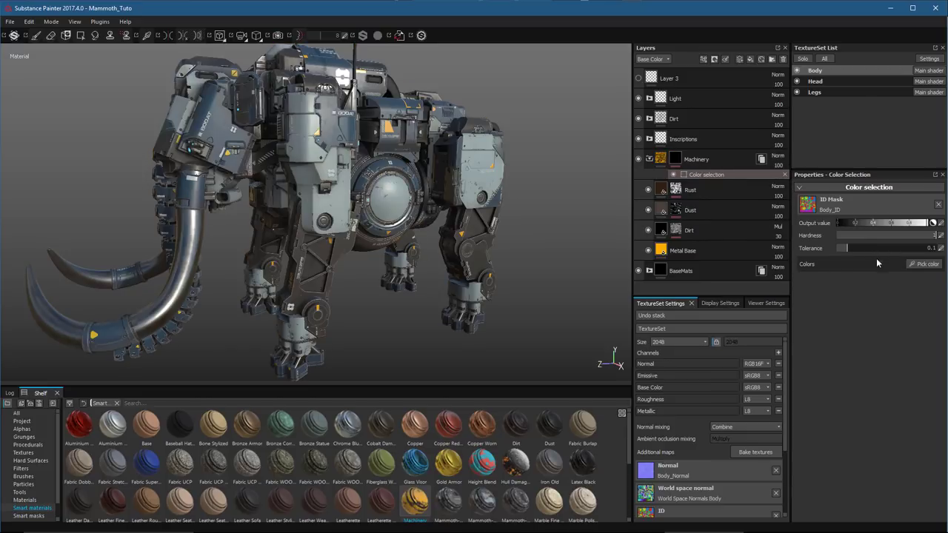
click(912, 264)
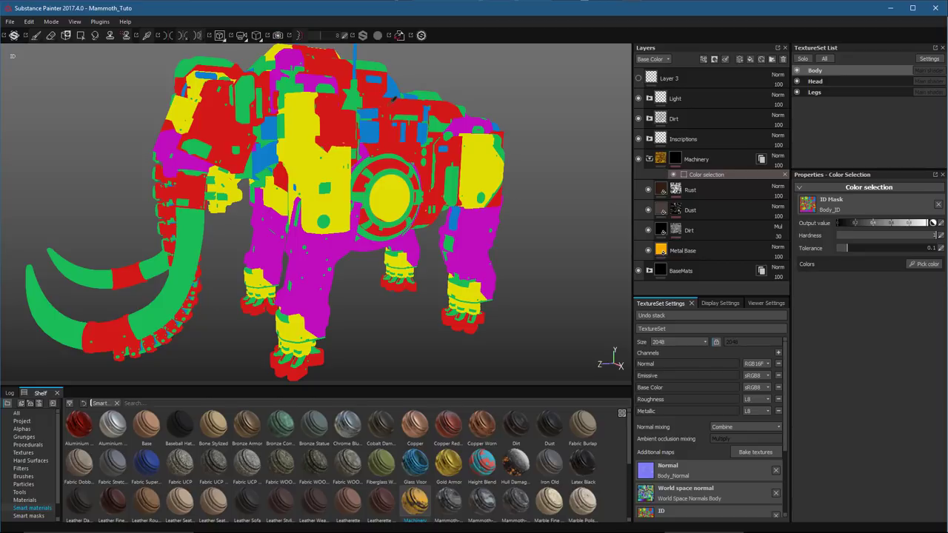
click(403, 101)
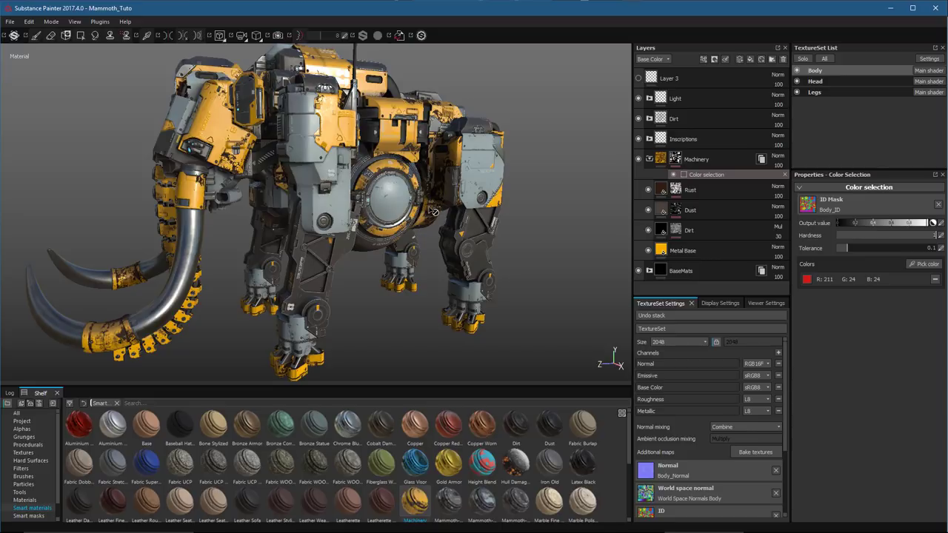
mouse_move(411, 174)
alt+mouse_down()
mouse_move(381, 175)
mouse_move(437, 175)
mouse_move(398, 176)
alt+mouse_up()
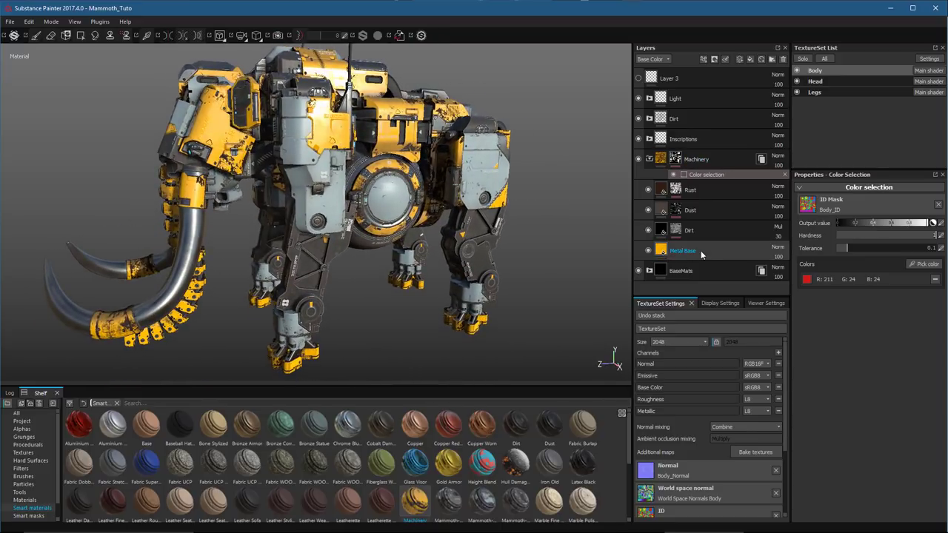
- Change the Metal Base base colour hue from yellow to a deeper orange
click(660, 250)
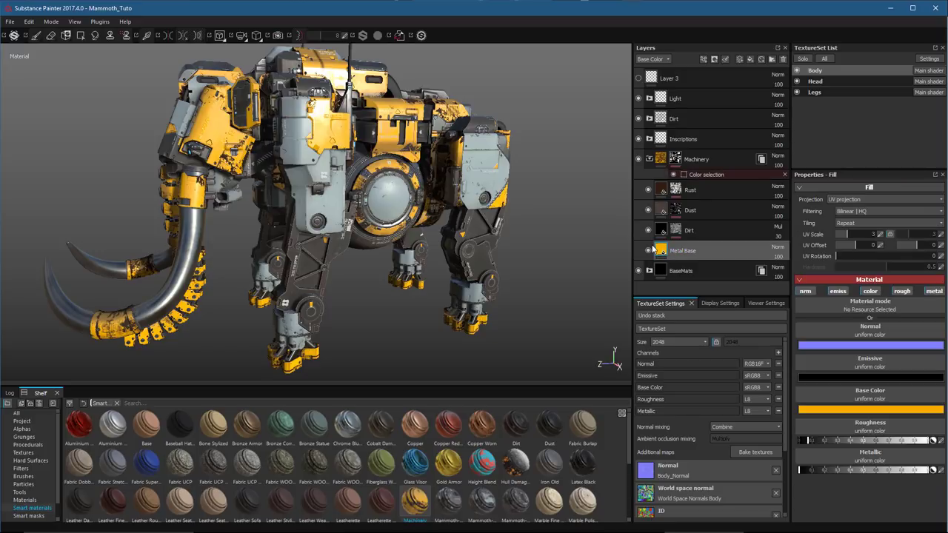
click(833, 406)
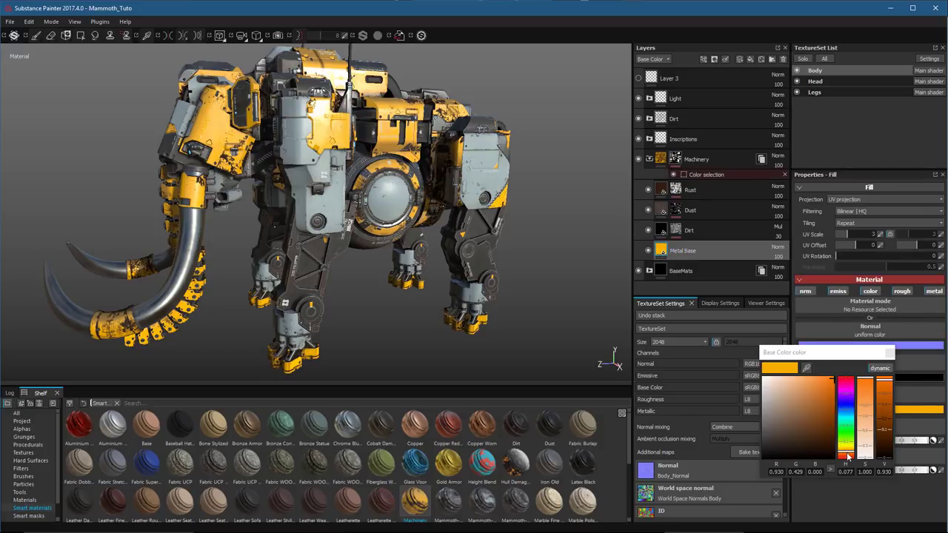
click(846, 456)
drag(849, 458, 851, 460)
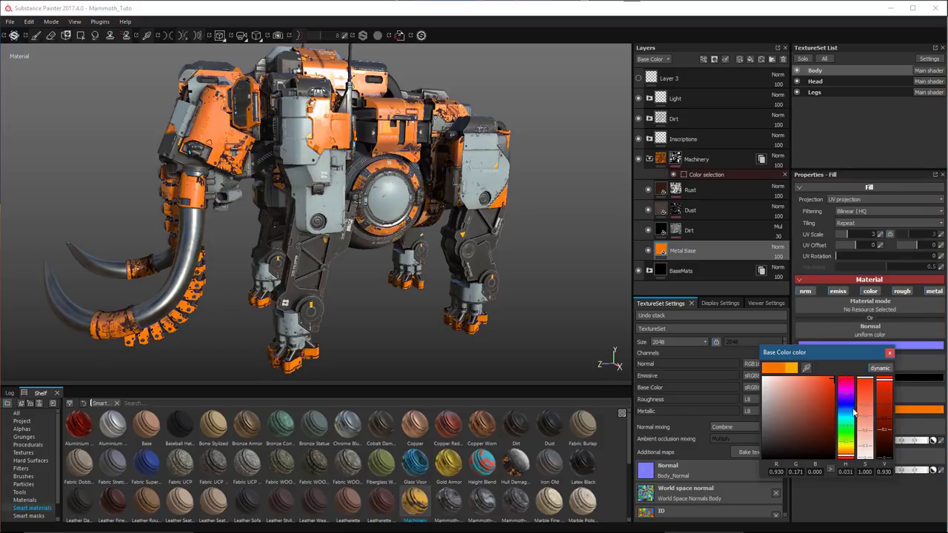
click(889, 353)
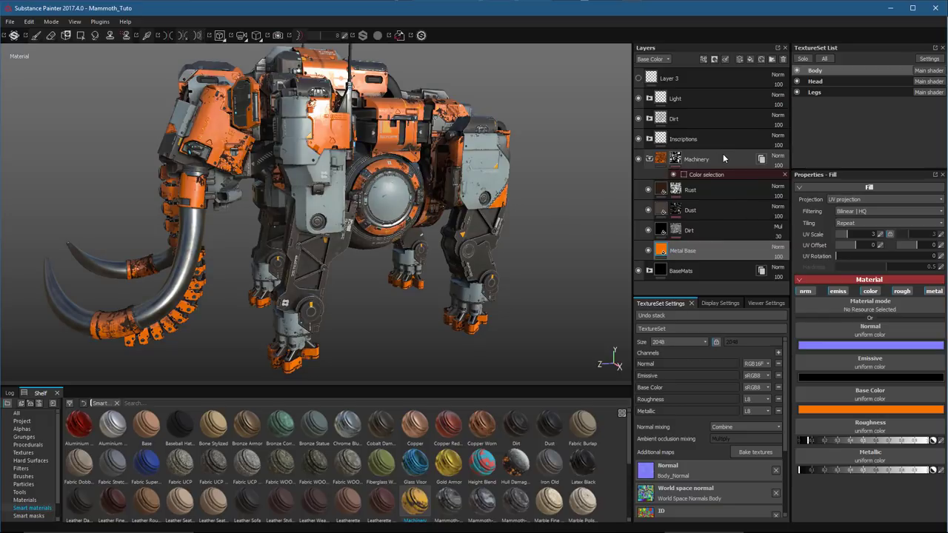
- Check Machinery's Head and Legs instances, then delete the Machinery folder from Body
click(761, 159)
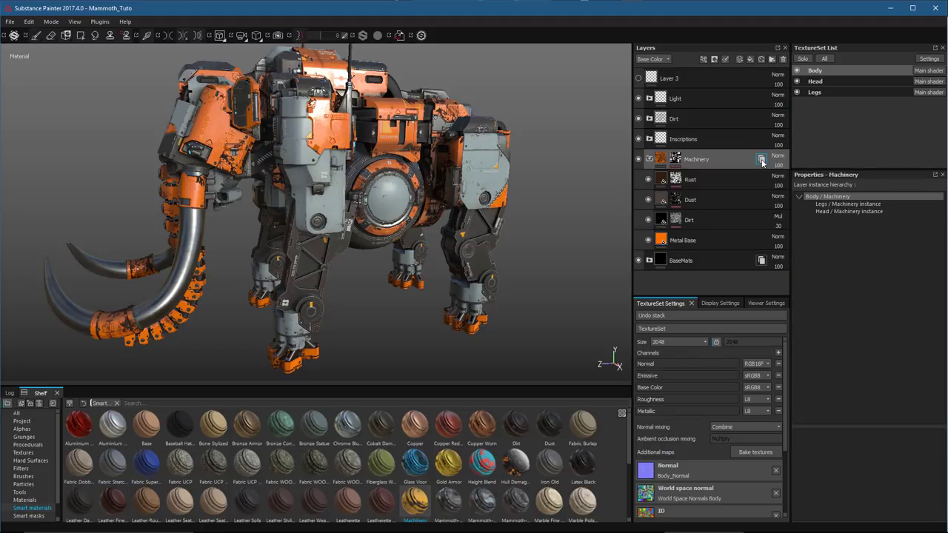
click(841, 211)
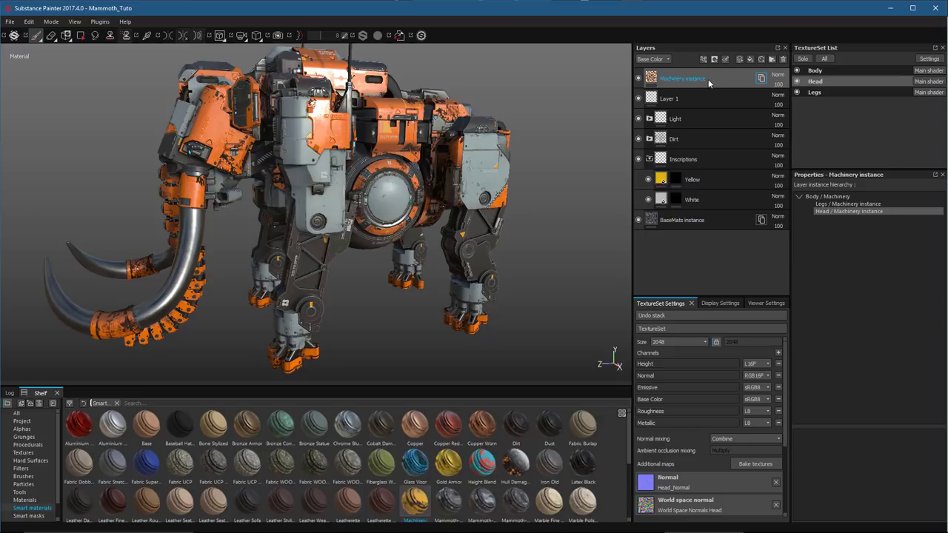
click(833, 197)
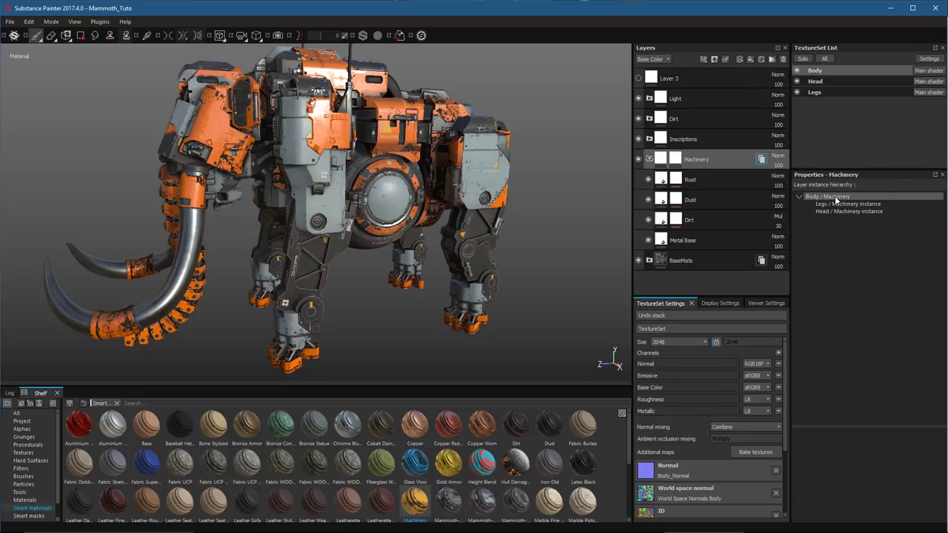
click(728, 157)
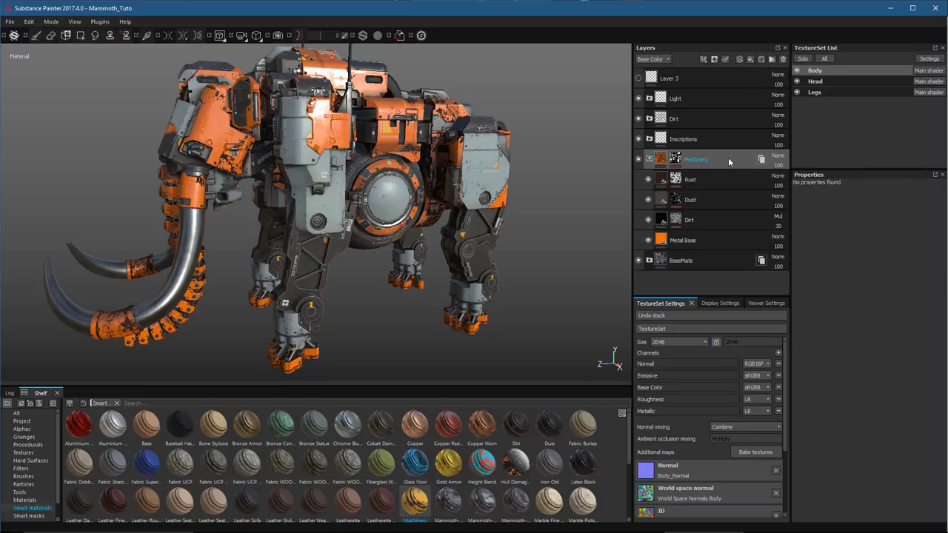
key(Delete)
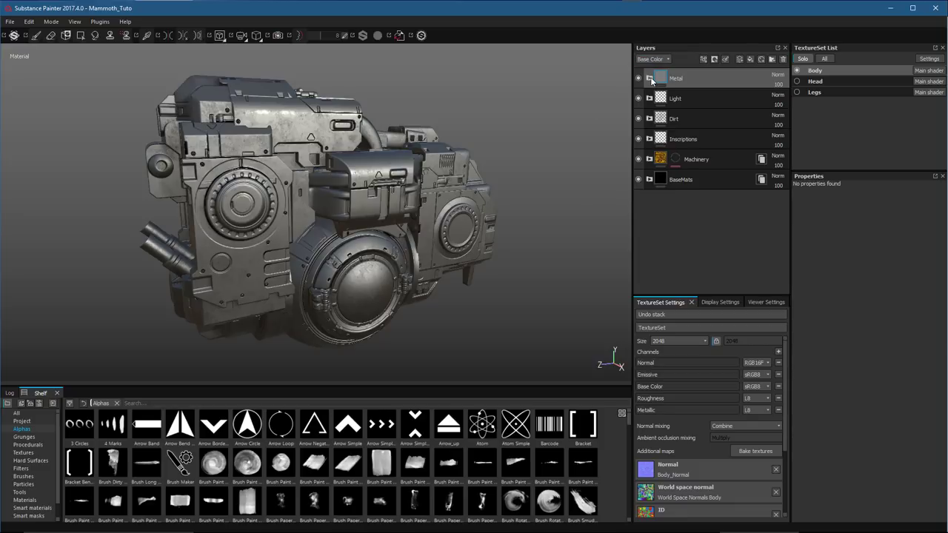
- Copy the Metal folder and paste it back as an instance layer
right_click(708, 78)
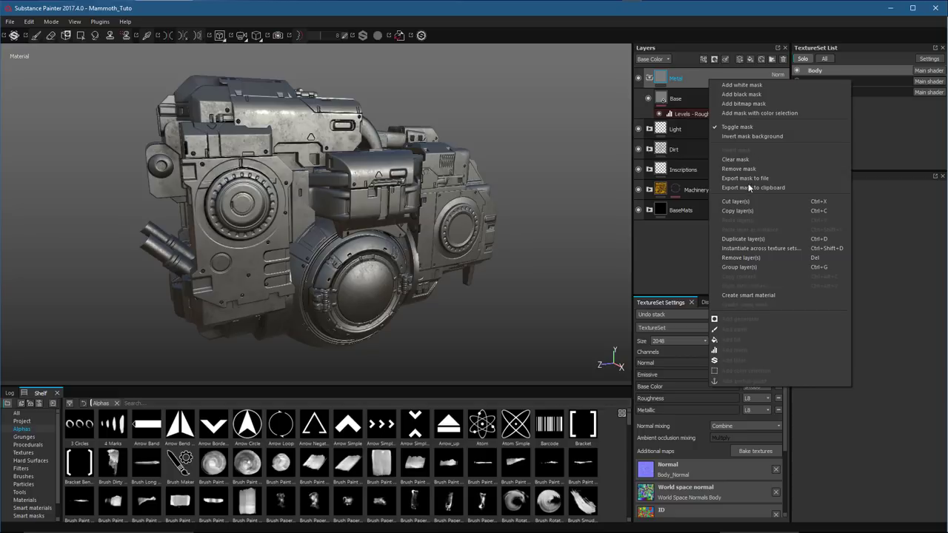
click(738, 210)
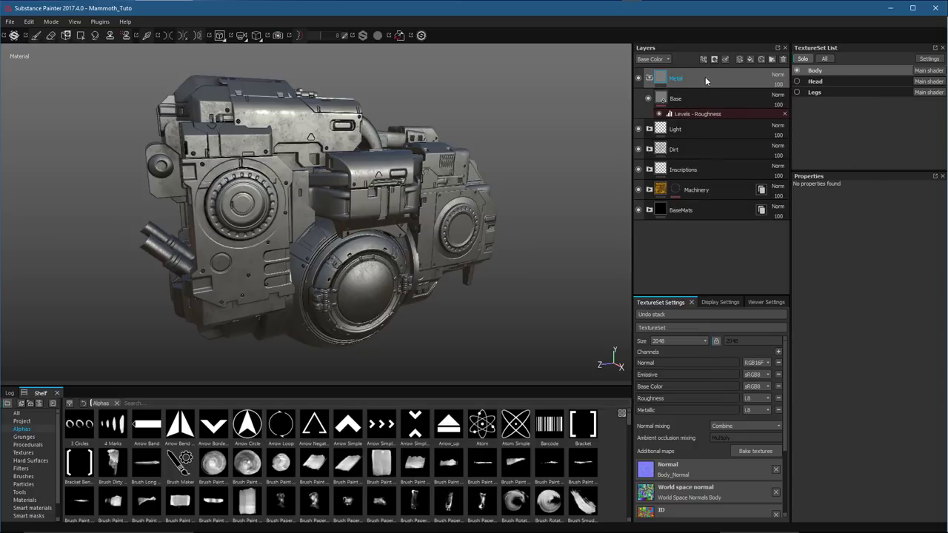
right_click(713, 224)
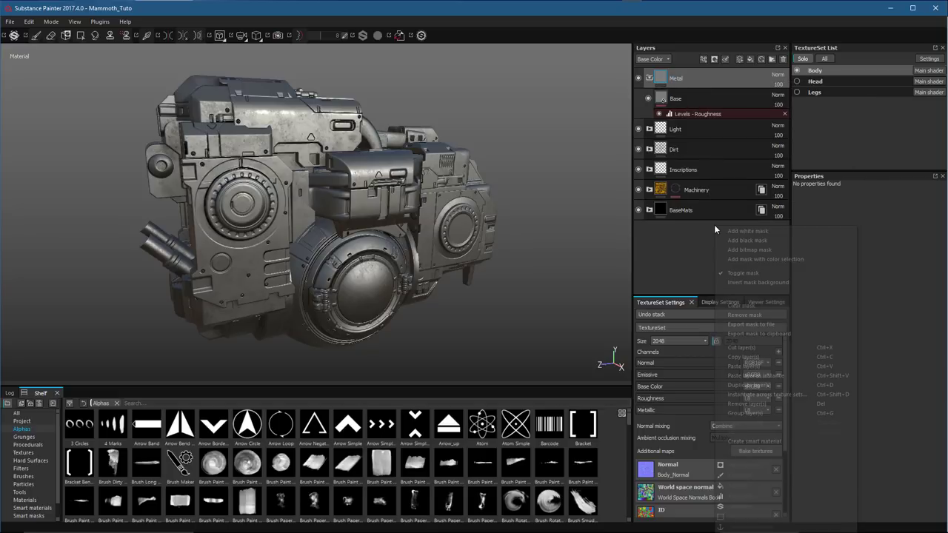
click(738, 376)
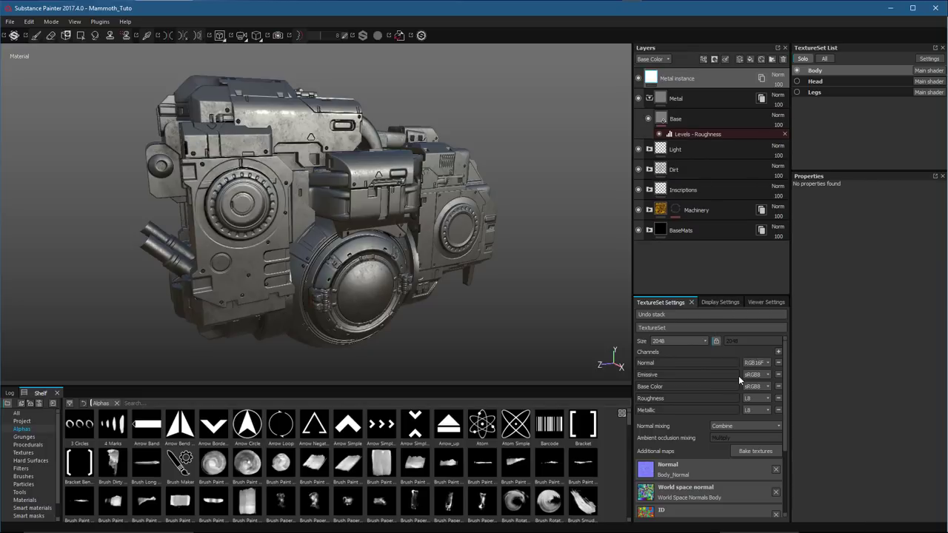
- Move Metal instance into the Metal folder, back above it, and collapse Metal
double_click(707, 79)
drag(708, 79, 715, 94)
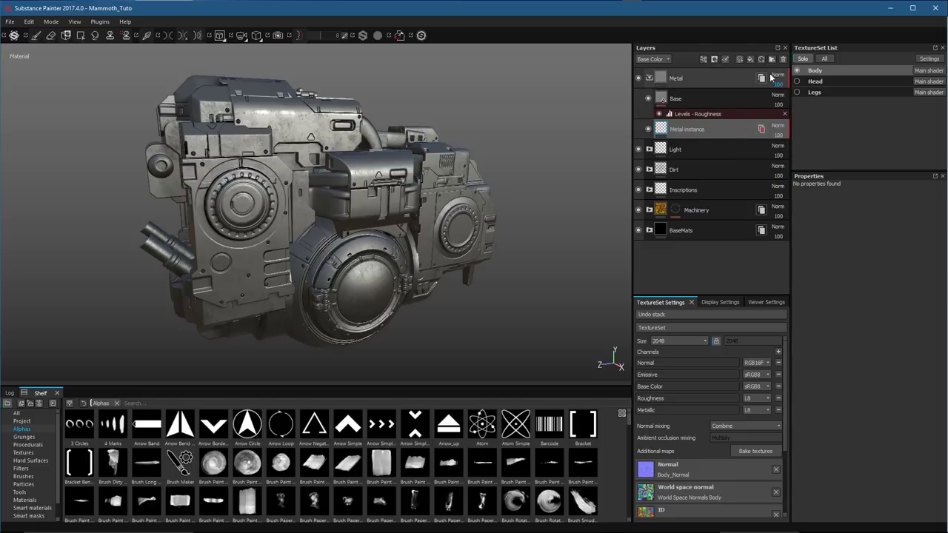
double_click(721, 129)
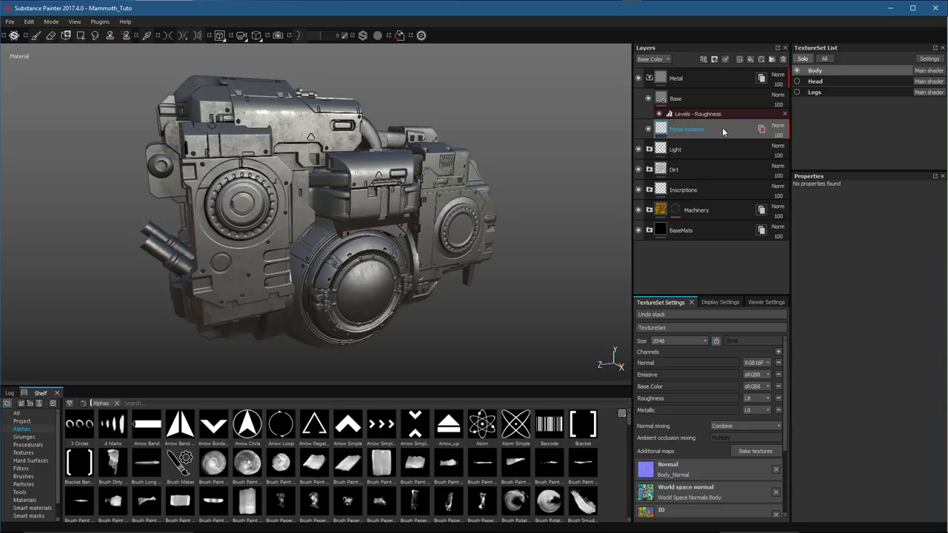
drag(721, 128, 717, 70)
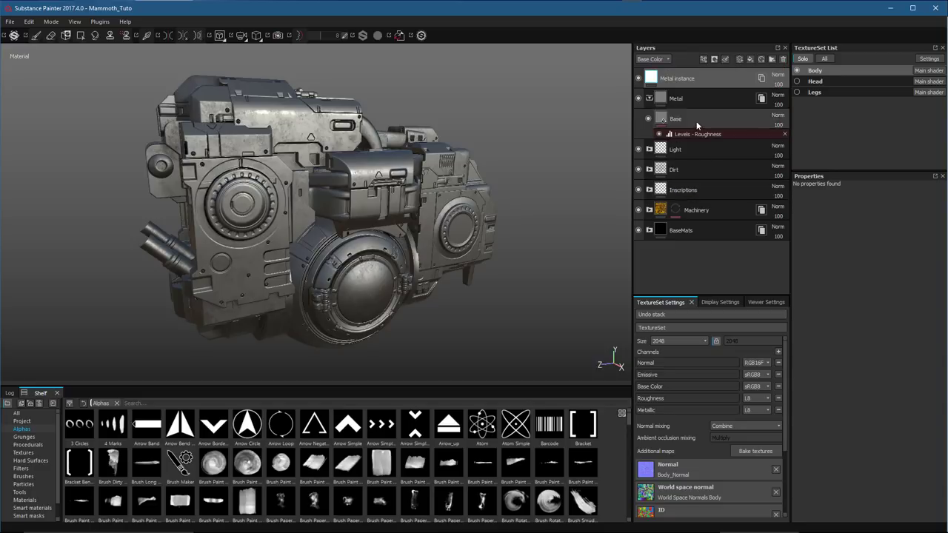
click(649, 99)
- Move Metal instance further down the layer stack
drag(703, 78, 704, 159)
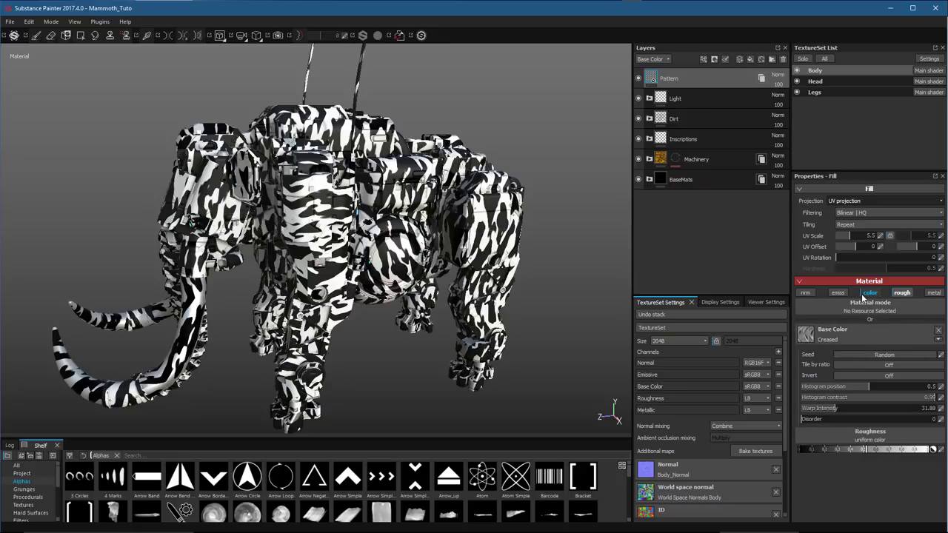
- Enable colour on the Pattern fill, use Tri-planar projection, and set histogram position 0.58
click(862, 296)
click(855, 203)
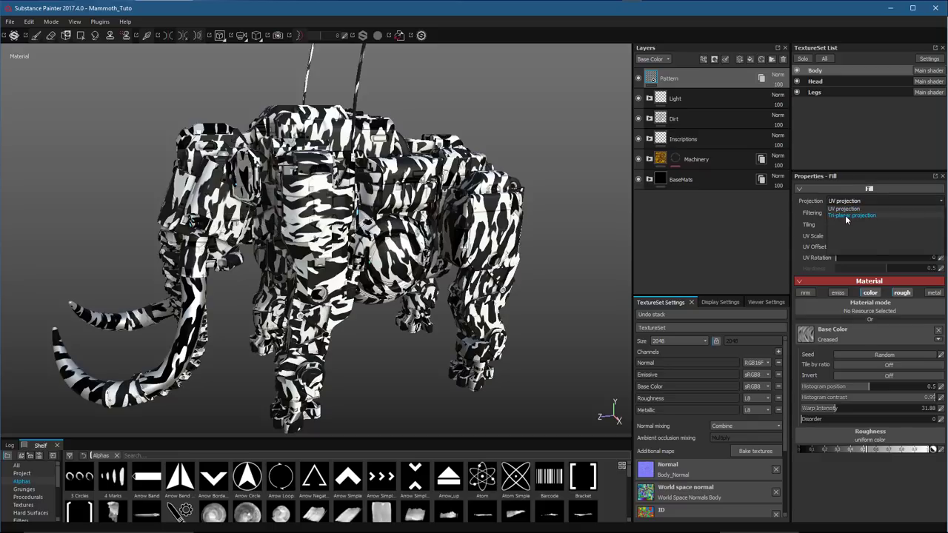
click(845, 214)
alt+drag(289, 157, 415, 222)
mouse_move(866, 387)
mouse_down()
mouse_move(852, 390)
mouse_move(877, 399)
mouse_move(864, 398)
mouse_up()
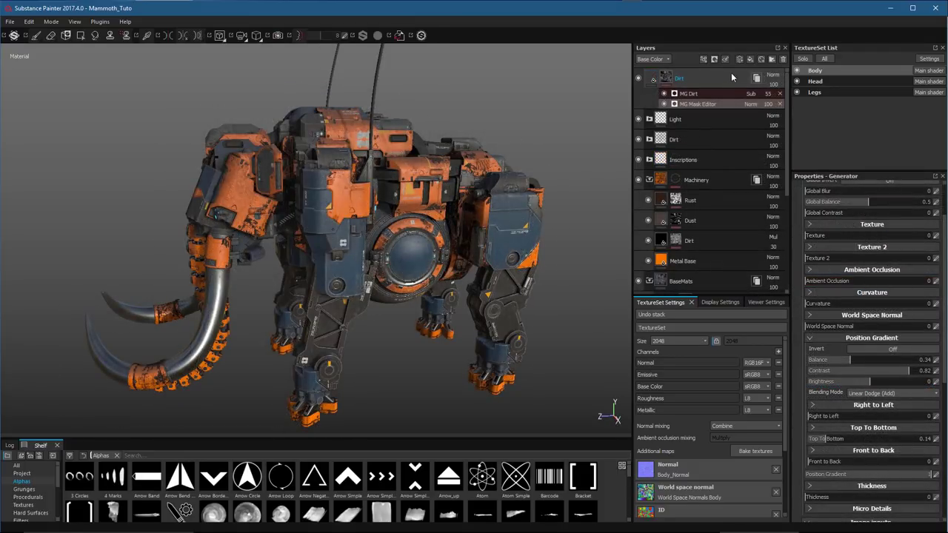
- Raise the MG Dirt Top To Bottom gradient from 0.14 to 0.25
click(695, 88)
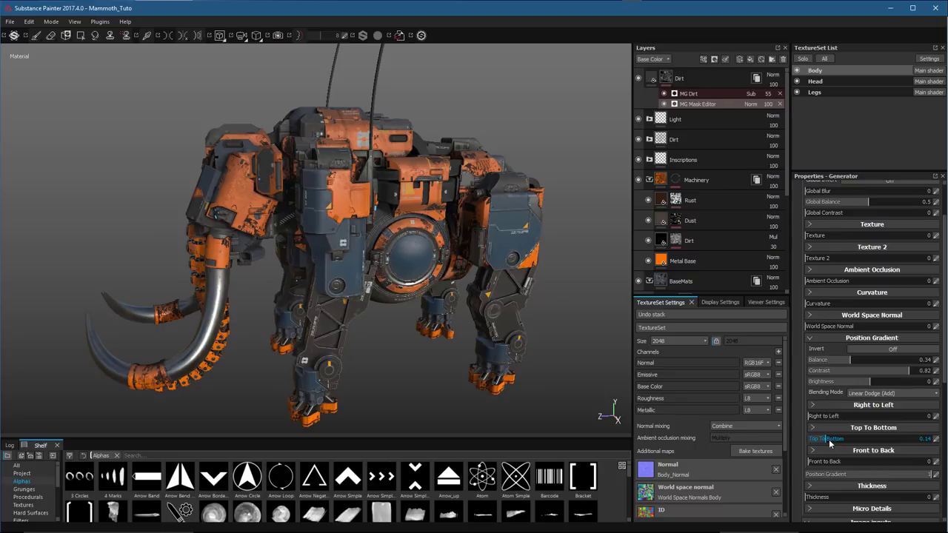
drag(831, 439, 834, 463)
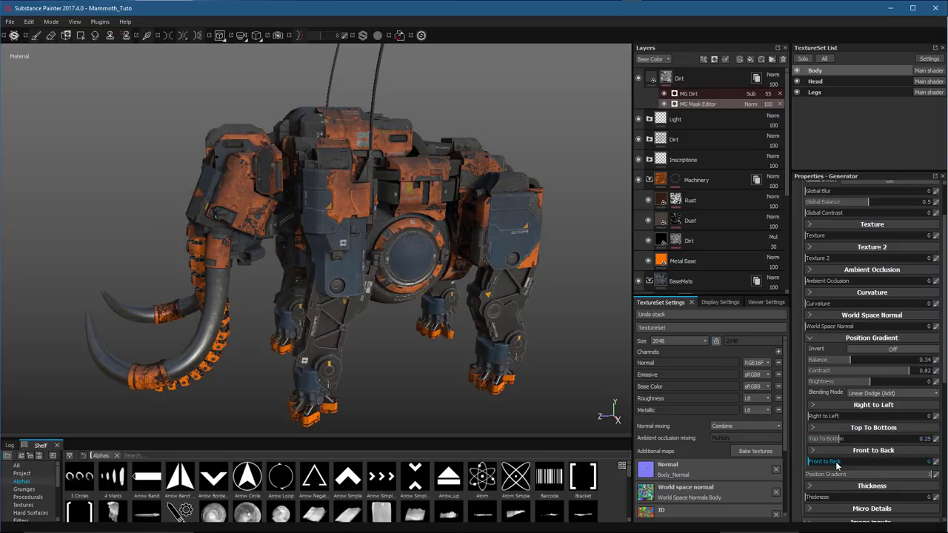